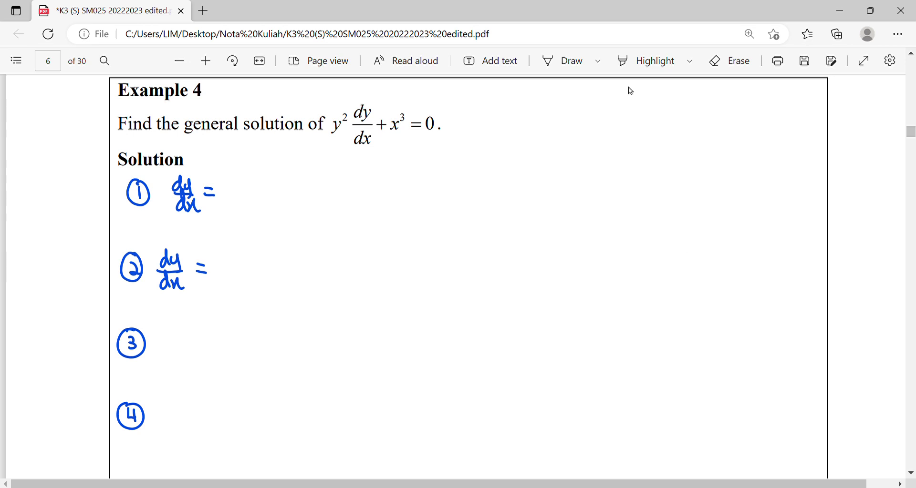
# Handwrite −x³/y² with the Draw pen as the right side of the dy/dx equation in step 1
pyautogui.click(566, 62)
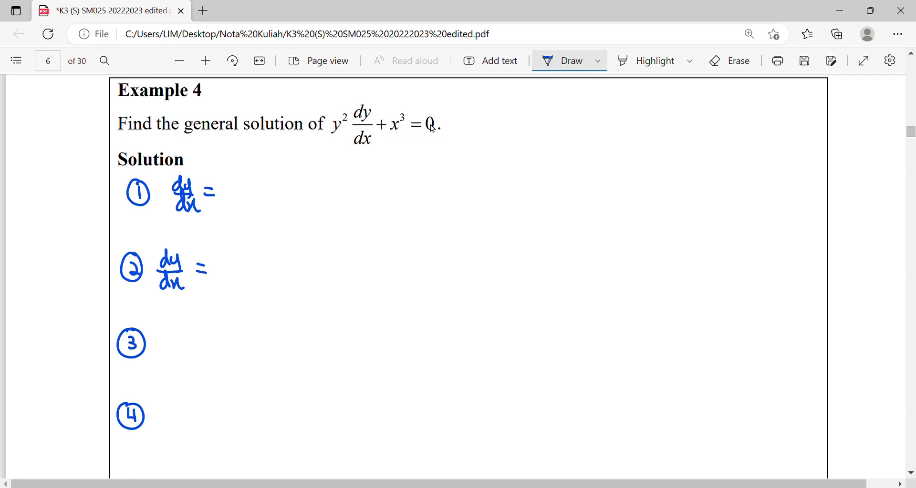
pyautogui.moveTo(230, 188); pyautogui.dragTo(240, 187)
pyautogui.moveTo(247, 179)
pyautogui.mouseDown()
pyautogui.moveTo(247, 191)
pyautogui.moveTo(259, 191)
pyautogui.mouseUp()
pyautogui.moveTo(260, 171); pyautogui.dragTo(260, 180)
pyautogui.moveTo(229, 199)
pyautogui.mouseDown()
pyautogui.moveTo(269, 199)
pyautogui.moveTo(249, 226)
pyautogui.moveTo(264, 213)
pyautogui.mouseUp()
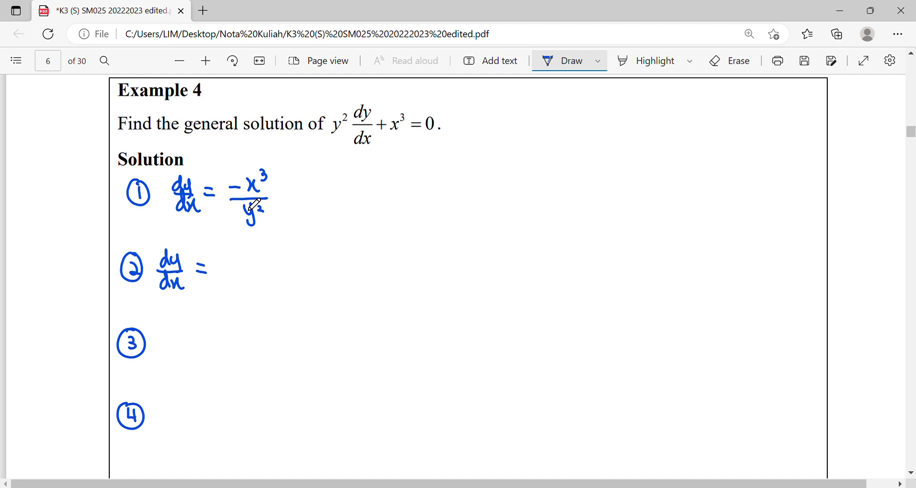
# Handwrite the separated product (1/y²)(−x³) as the right side of the dy/dx equation in step 2
pyautogui.moveTo(224, 253); pyautogui.dragTo(231, 289)
pyautogui.moveTo(239, 250); pyautogui.dragTo(241, 262)
pyautogui.moveTo(232, 264); pyautogui.dragTo(251, 264)
pyautogui.moveTo(233, 271)
pyautogui.mouseDown()
pyautogui.moveTo(240, 288)
pyautogui.moveTo(252, 275)
pyautogui.mouseUp()
pyautogui.moveTo(256, 253)
pyautogui.mouseDown()
pyautogui.moveTo(261, 290)
pyautogui.moveTo(285, 264)
pyautogui.mouseUp()
pyautogui.moveTo(288, 259); pyautogui.dragTo(288, 276)
pyautogui.moveTo(302, 255); pyautogui.dragTo(302, 267)
pyautogui.moveTo(312, 248); pyautogui.dragTo(315, 293)
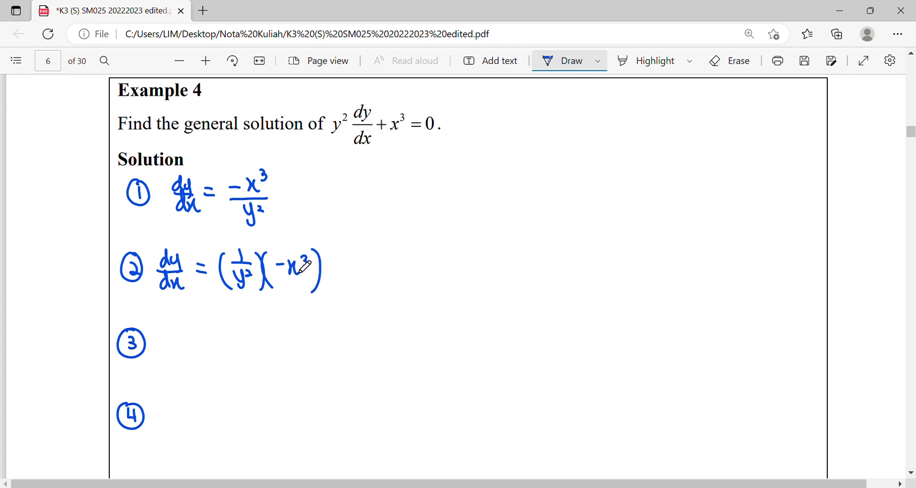
# Annotate the step 2 equation with a red arrow and the label SEP
pyautogui.click(597, 60)
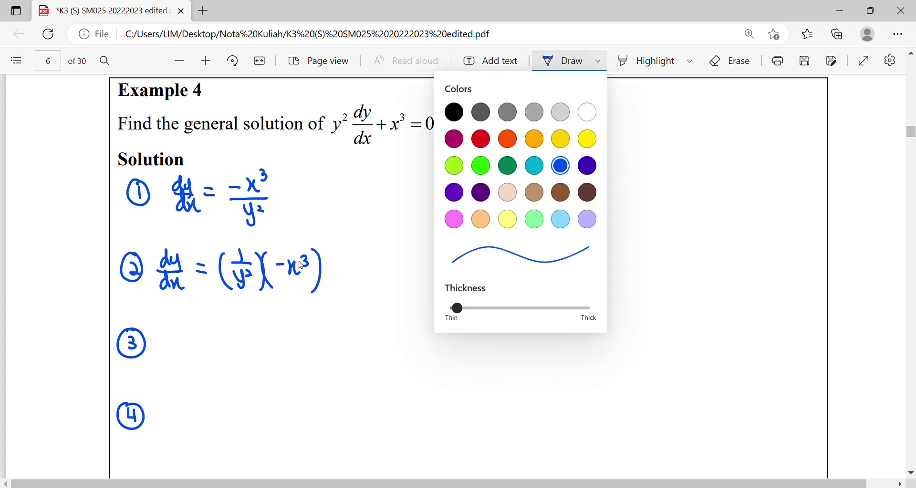
pyautogui.click(480, 139)
pyautogui.click(597, 61)
pyautogui.moveTo(348, 267); pyautogui.dragTo(361, 273)
pyautogui.moveTo(389, 258); pyautogui.dragTo(377, 273)
pyautogui.moveTo(402, 257)
pyautogui.mouseDown()
pyautogui.moveTo(402, 273)
pyautogui.moveTo(402, 262)
pyautogui.mouseUp()
pyautogui.moveTo(407, 256)
pyautogui.mouseDown()
pyautogui.moveTo(408, 273)
pyautogui.moveTo(409, 266)
pyautogui.mouseUp()
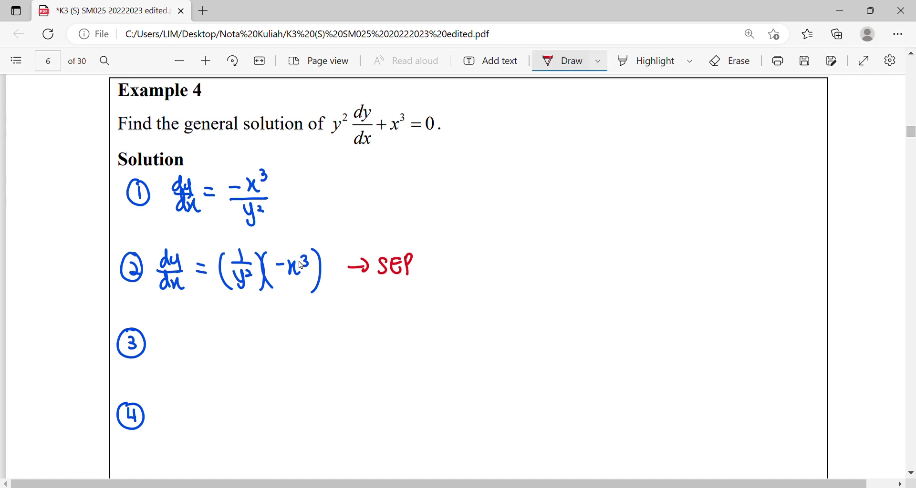
# Switch the pen back to blue and handwrite y² dy = beside the circled 3
pyautogui.click(597, 61)
pyautogui.click(560, 165)
pyautogui.click(571, 61)
pyautogui.click(571, 61)
pyautogui.moveTo(185, 331); pyautogui.dragTo(190, 353)
pyautogui.moveTo(199, 327); pyautogui.dragTo(214, 344)
pyautogui.moveTo(215, 325)
pyautogui.mouseDown()
pyautogui.moveTo(221, 347)
pyautogui.moveTo(230, 340)
pyautogui.mouseUp()
pyautogui.moveTo(232, 333)
pyautogui.mouseDown()
pyautogui.moveTo(227, 356)
pyautogui.moveTo(249, 333)
pyautogui.mouseUp()
pyautogui.moveTo(240, 338); pyautogui.dragTo(250, 338)
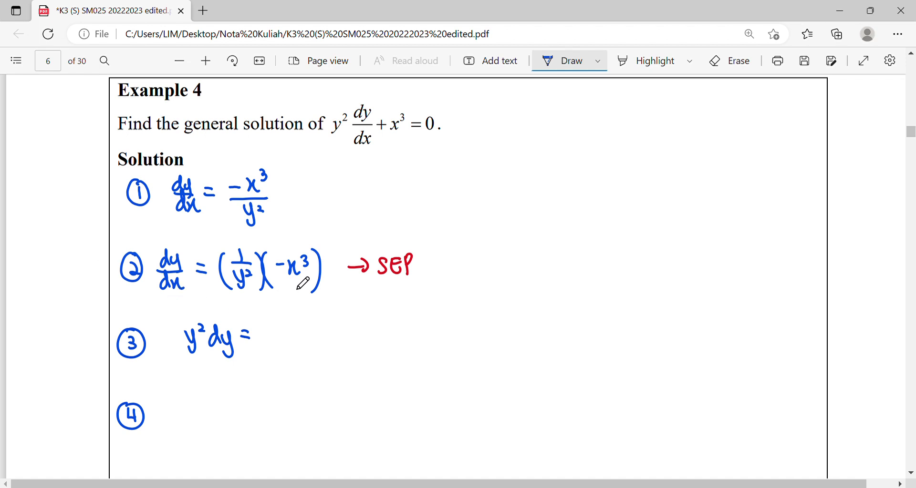
# Complete the step 3 equation by handwriting −x³ dx on its right side
pyautogui.moveTo(281, 334); pyautogui.dragTo(294, 346)
pyautogui.moveTo(304, 328)
pyautogui.mouseDown()
pyautogui.moveTo(306, 347)
pyautogui.moveTo(308, 333)
pyautogui.mouseUp()
pyautogui.moveTo(327, 333); pyautogui.dragTo(333, 343)
pyautogui.moveTo(336, 332); pyautogui.dragTo(335, 344)
pyautogui.moveTo(345, 330); pyautogui.dragTo(350, 345)
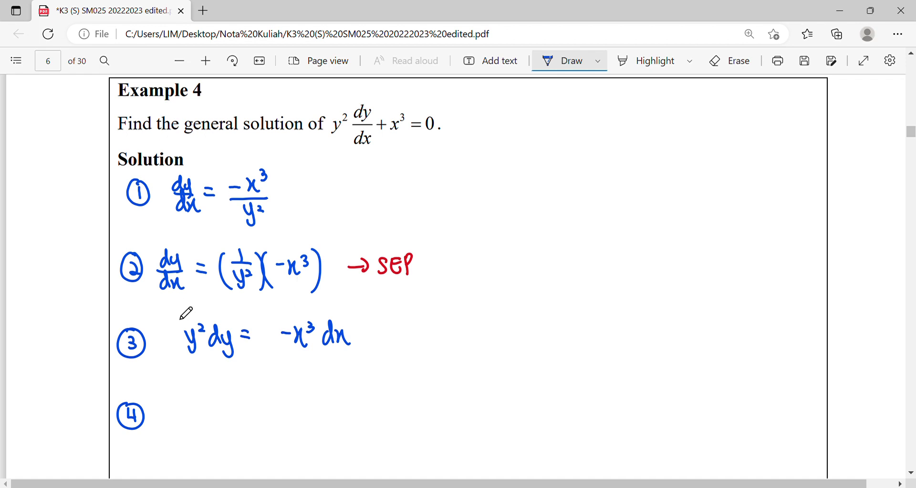
# Draw green integral signs in front of y² dy and −x³ dx in step 3
pyautogui.click(598, 61)
pyautogui.click(507, 165)
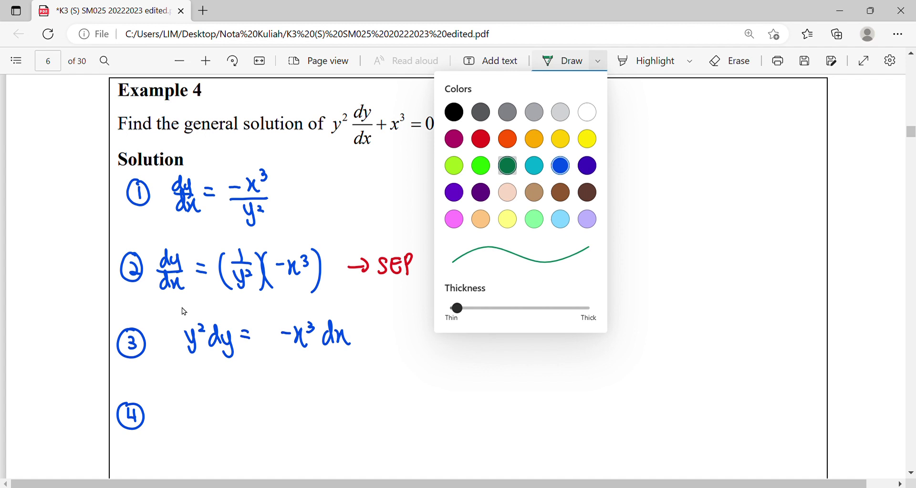
pyautogui.click(597, 61)
pyautogui.moveTo(178, 314); pyautogui.dragTo(166, 354)
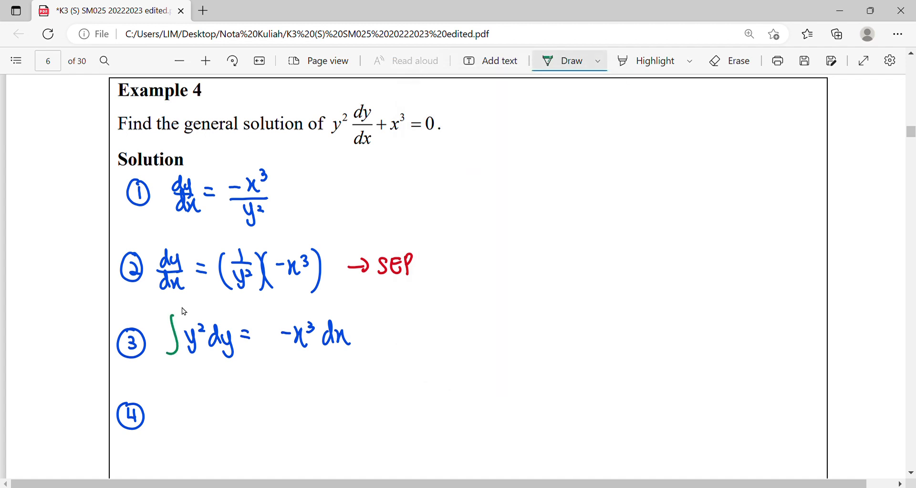
pyautogui.moveTo(265, 317); pyautogui.dragTo(252, 358)
# Change the pen to dark magenta and handwrite y³/3 = beside the circled 4
pyautogui.click(598, 60)
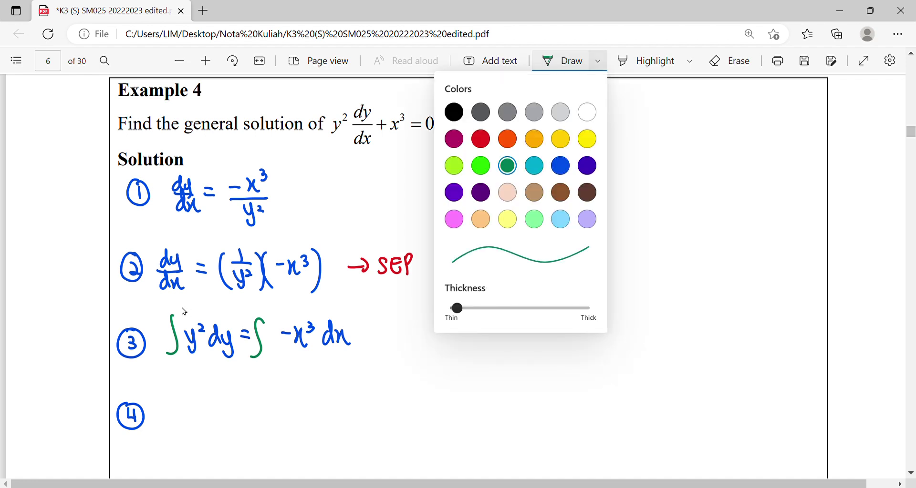
pyautogui.click(480, 193)
pyautogui.click(454, 139)
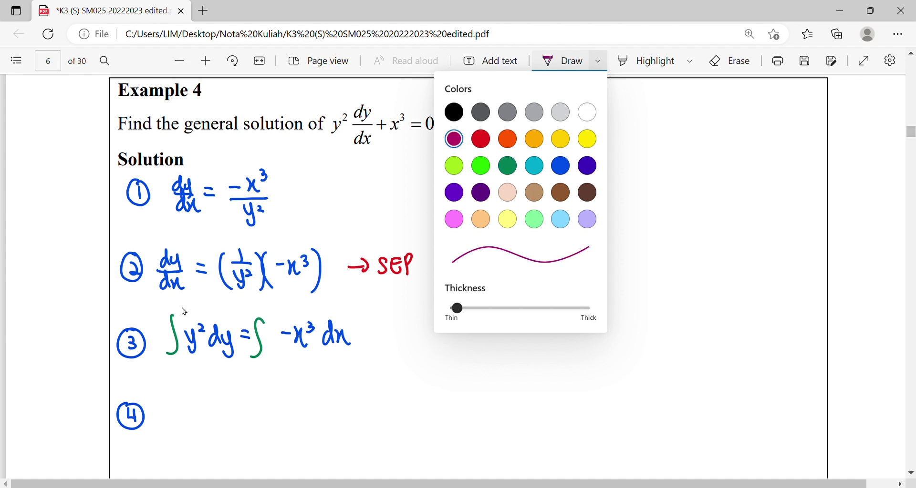
pyautogui.click(561, 60)
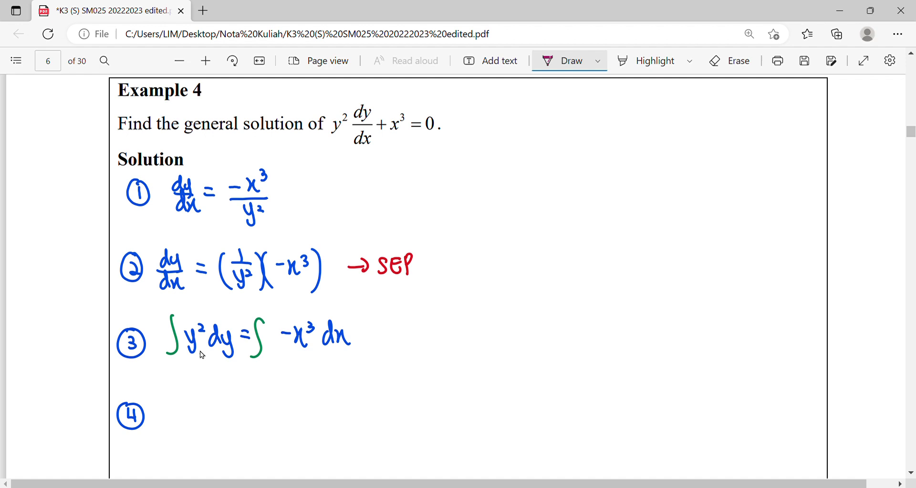
pyautogui.moveTo(184, 392); pyautogui.dragTo(192, 401)
pyautogui.moveTo(194, 391)
pyautogui.mouseDown()
pyautogui.moveTo(190, 411)
pyautogui.moveTo(198, 397)
pyautogui.moveTo(204, 412)
pyautogui.mouseUp()
pyautogui.moveTo(187, 417)
pyautogui.mouseDown()
pyautogui.moveTo(187, 430)
pyautogui.moveTo(234, 414)
pyautogui.mouseUp()
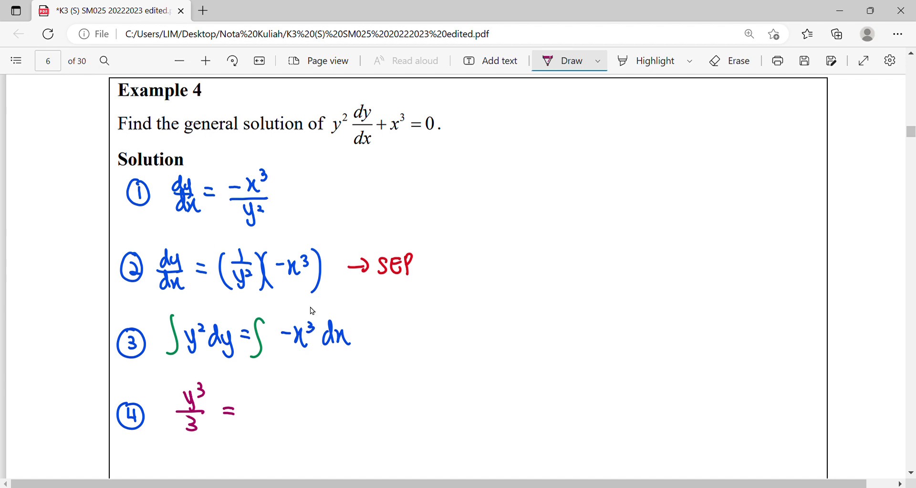
# Complete the step 4 equation by handwriting −x⁴/4 + C on its right side
pyautogui.moveTo(261, 400); pyautogui.dragTo(272, 399)
pyautogui.moveTo(279, 393); pyautogui.dragTo(278, 405)
pyautogui.moveTo(290, 393)
pyautogui.mouseDown()
pyautogui.moveTo(289, 404)
pyautogui.moveTo(297, 387)
pyautogui.mouseUp()
pyautogui.moveTo(297, 382); pyautogui.dragTo(298, 413)
pyautogui.moveTo(279, 418); pyautogui.dragTo(292, 426)
pyautogui.moveTo(287, 417); pyautogui.dragTo(287, 433)
pyautogui.moveTo(317, 407)
pyautogui.mouseDown()
pyautogui.moveTo(332, 406)
pyautogui.moveTo(326, 417)
pyautogui.moveTo(360, 416)
pyautogui.mouseUp()
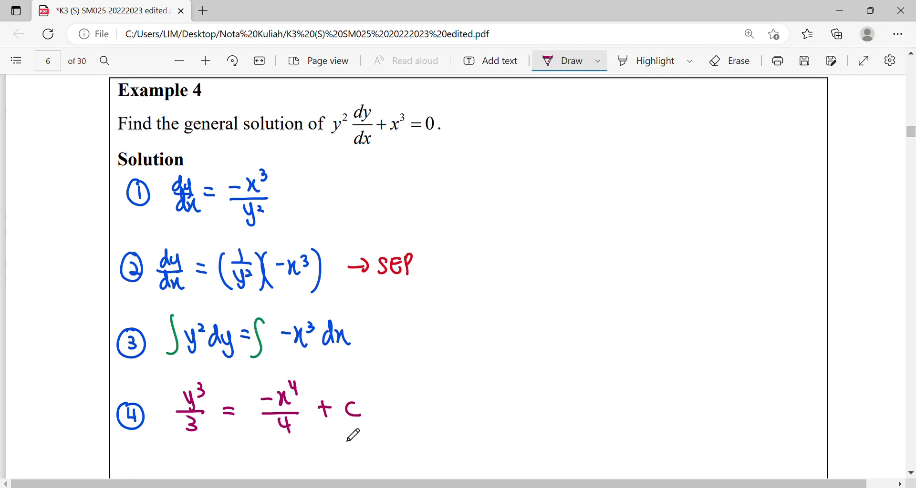
# Handwrite y³ = −3/4 x⁴ + on a new line below the y³/3 equation
pyautogui.scroll(-3, 352, 429)
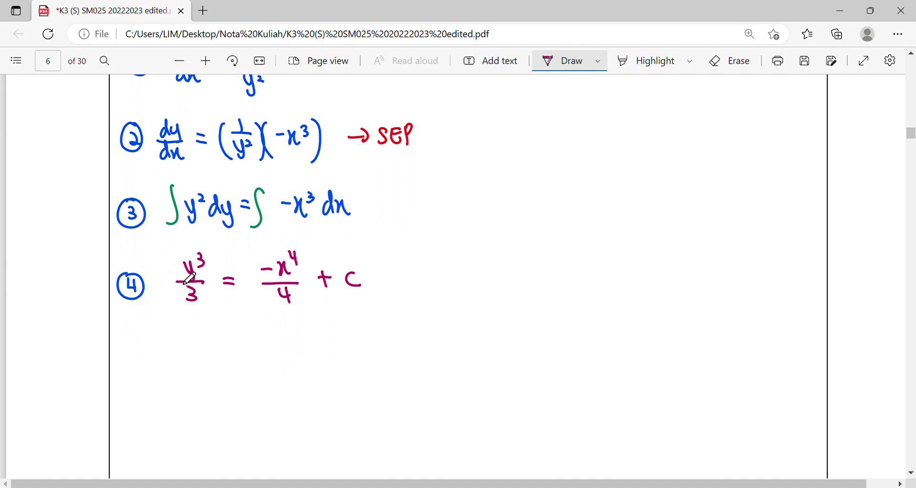
pyautogui.moveTo(192, 334); pyautogui.dragTo(199, 347)
pyautogui.moveTo(205, 334)
pyautogui.mouseDown()
pyautogui.moveTo(198, 359)
pyautogui.moveTo(210, 334)
pyautogui.moveTo(231, 339)
pyautogui.mouseUp()
pyautogui.moveTo(223, 344)
pyautogui.mouseDown()
pyautogui.moveTo(274, 336)
pyautogui.moveTo(281, 346)
pyautogui.mouseUp()
pyautogui.moveTo(277, 349); pyautogui.dragTo(283, 355)
pyautogui.moveTo(281, 351)
pyautogui.mouseDown()
pyautogui.moveTo(281, 365)
pyautogui.moveTo(294, 354)
pyautogui.mouseUp()
pyautogui.moveTo(295, 341)
pyautogui.mouseDown()
pyautogui.moveTo(303, 355)
pyautogui.moveTo(308, 336)
pyautogui.mouseUp()
pyautogui.moveTo(307, 328)
pyautogui.mouseDown()
pyautogui.moveTo(308, 340)
pyautogui.moveTo(335, 342)
pyautogui.moveTo(329, 350)
pyautogui.mouseUp()
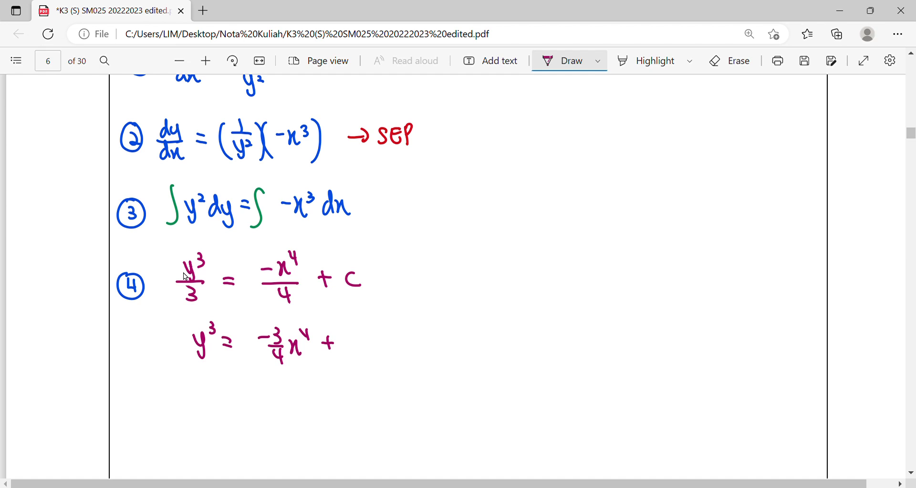
# Write 3C as a side note with a slanted mark above each character, and end the y³ equation with C
pyautogui.moveTo(561, 284)
pyautogui.mouseDown()
pyautogui.moveTo(564, 307)
pyautogui.moveTo(585, 292)
pyautogui.moveTo(597, 306)
pyautogui.mouseUp()
pyautogui.moveTo(364, 329)
pyautogui.mouseDown()
pyautogui.moveTo(357, 346)
pyautogui.moveTo(372, 347)
pyautogui.mouseUp()
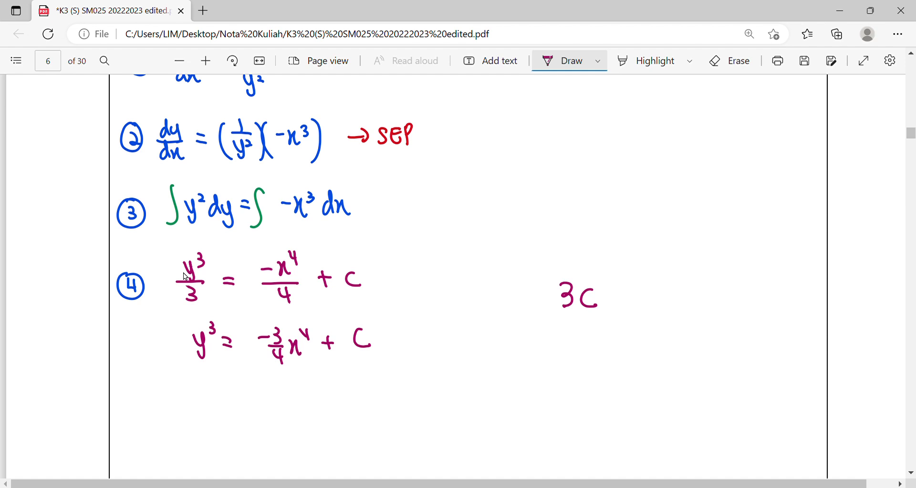
pyautogui.moveTo(562, 276)
pyautogui.mouseDown()
pyautogui.moveTo(579, 259)
pyautogui.moveTo(611, 270)
pyautogui.mouseUp()
# Handwrite y = ∛(−3/4 x⁴ + C) on a new line below the y³ equation
pyautogui.moveTo(203, 398); pyautogui.dragTo(210, 413)
pyautogui.moveTo(217, 397)
pyautogui.mouseDown()
pyautogui.moveTo(208, 425)
pyautogui.moveTo(237, 403)
pyautogui.mouseUp()
pyautogui.moveTo(229, 411); pyautogui.dragTo(239, 410)
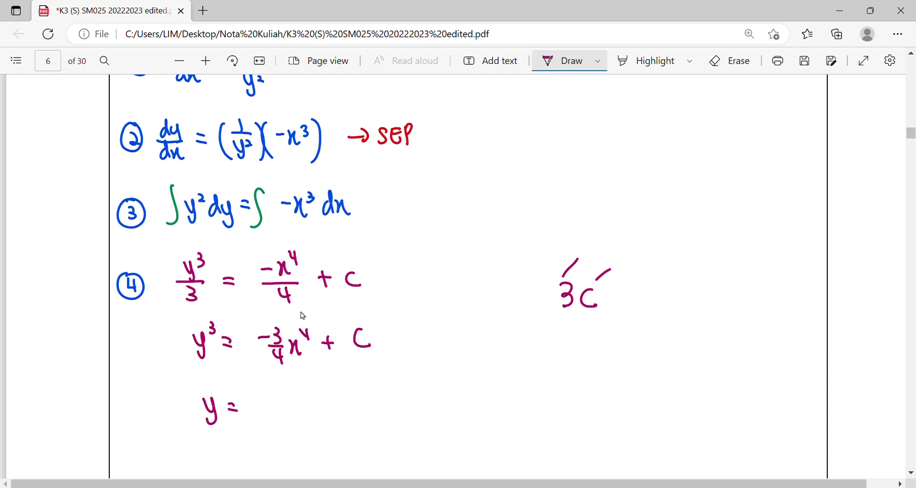
pyautogui.moveTo(261, 389)
pyautogui.mouseDown()
pyautogui.moveTo(385, 387)
pyautogui.moveTo(264, 437)
pyautogui.moveTo(252, 422)
pyautogui.mouseUp()
pyautogui.moveTo(273, 407); pyautogui.dragTo(297, 413)
pyautogui.moveTo(288, 416); pyautogui.dragTo(295, 435)
pyautogui.moveTo(304, 411); pyautogui.dragTo(313, 422)
pyautogui.moveTo(317, 398); pyautogui.dragTo(325, 406)
pyautogui.moveTo(324, 399)
pyautogui.mouseDown()
pyautogui.moveTo(324, 417)
pyautogui.moveTo(349, 417)
pyautogui.mouseUp()
pyautogui.moveTo(343, 409)
pyautogui.mouseDown()
pyautogui.moveTo(343, 425)
pyautogui.moveTo(389, 423)
pyautogui.mouseUp()
# Label the final expression for y with G.S beside it
pyautogui.moveTo(454, 396); pyautogui.dragTo(458, 415)
pyautogui.moveTo(445, 404)
pyautogui.mouseDown()
pyautogui.moveTo(456, 405)
pyautogui.moveTo(459, 422)
pyautogui.mouseUp()
pyautogui.moveTo(469, 411); pyautogui.dragTo(473, 419)
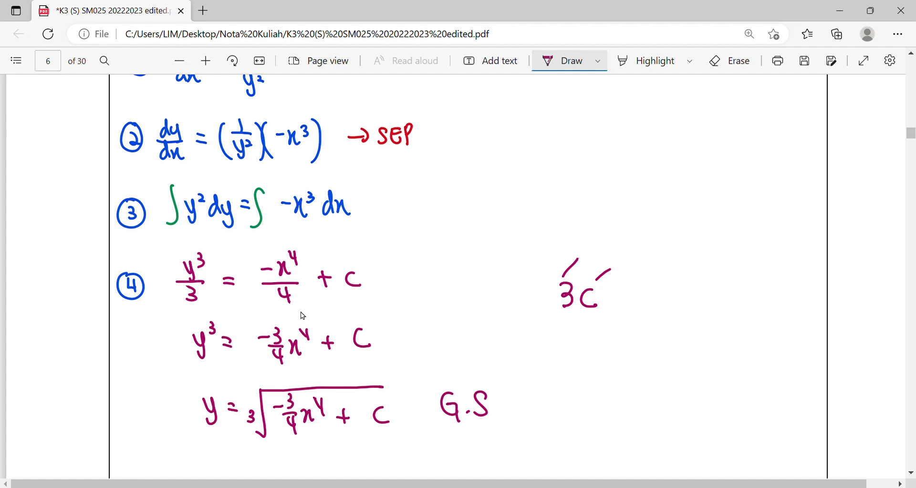